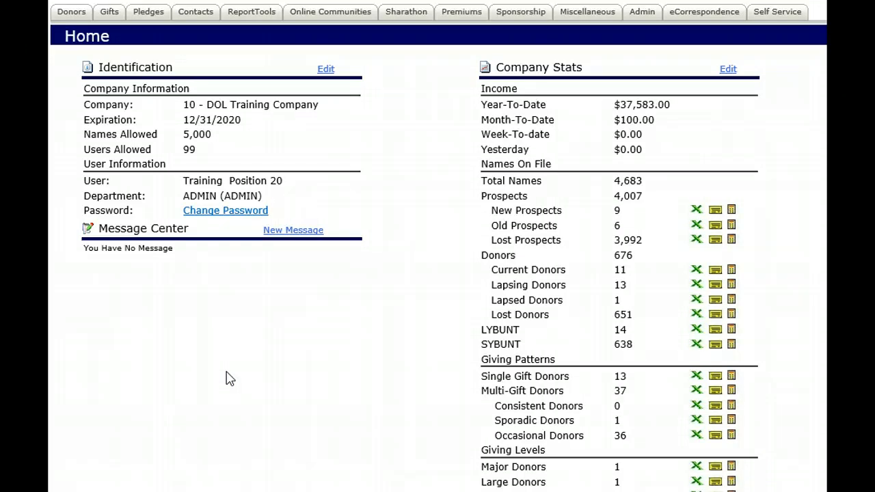
- Open the gift batch list and add a new batch
click(240, 374)
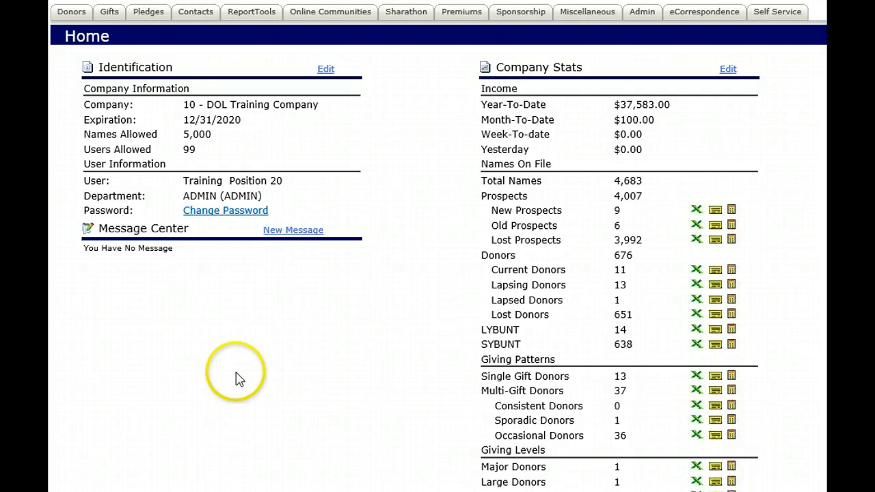
click(148, 232)
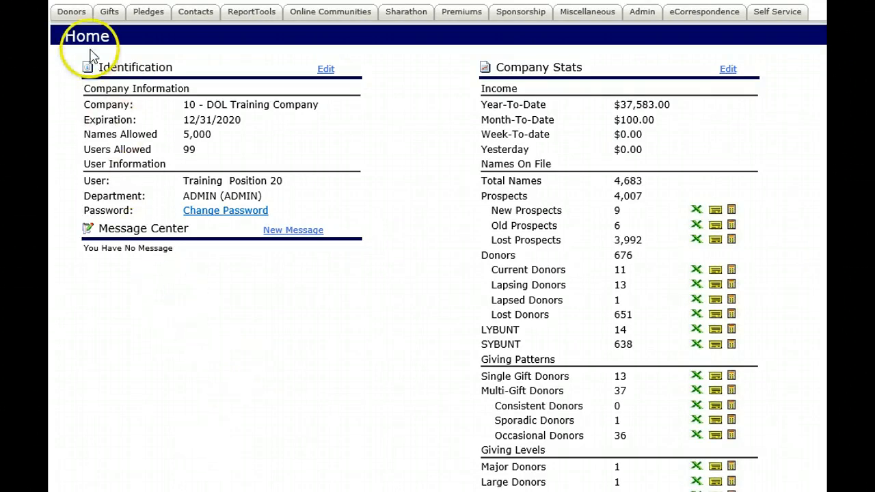
click(107, 11)
click(127, 87)
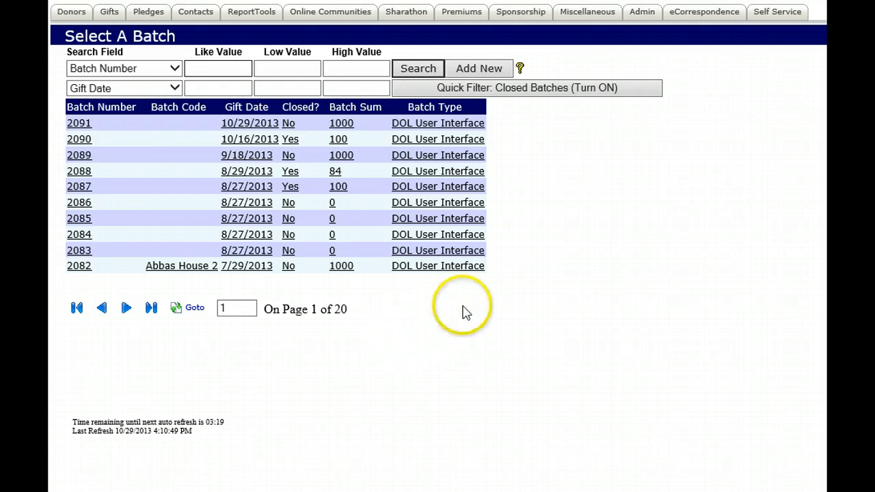
click(484, 68)
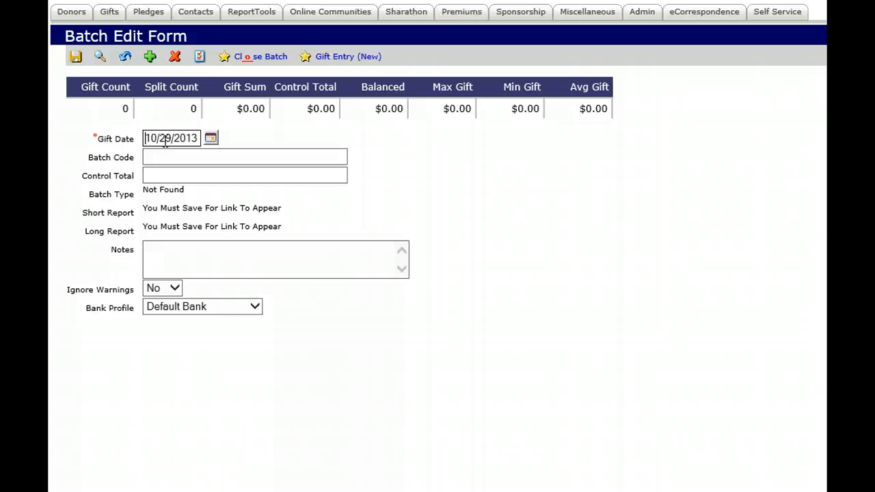
- Set the new batch's control total to 1000, leaving the batch code and notes empty
click(163, 156)
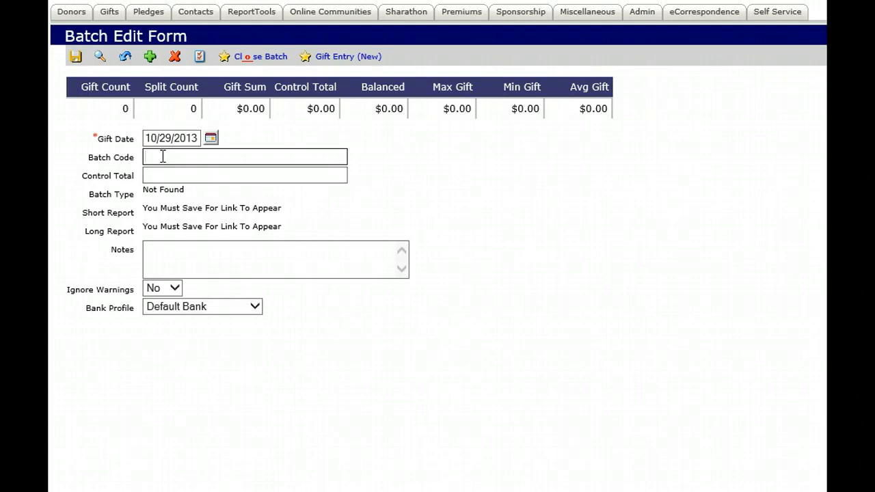
click(153, 175)
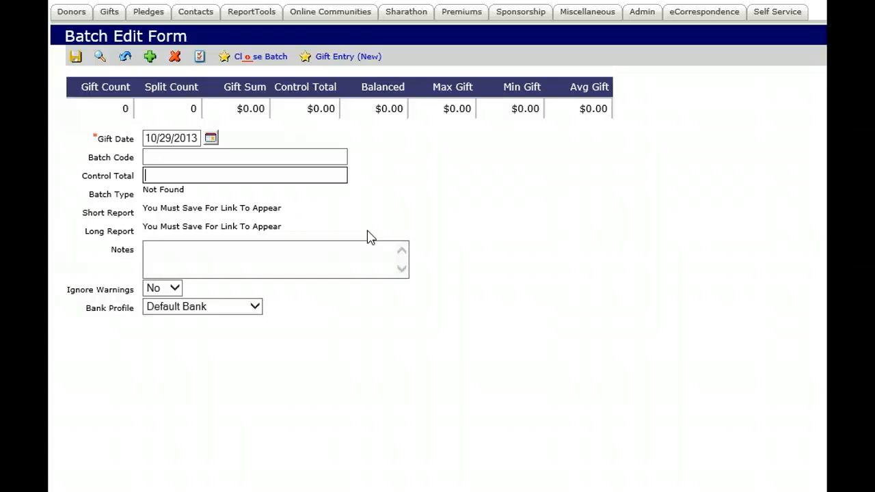
click(197, 154)
text(1000)
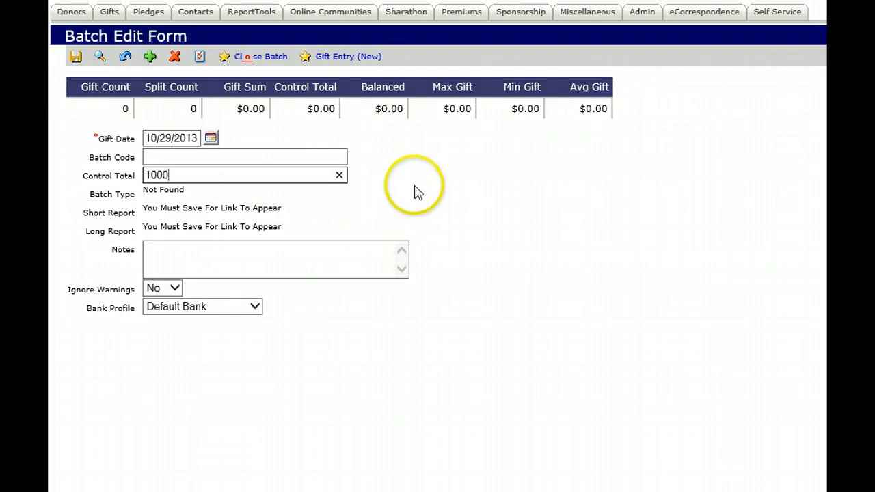
click(215, 255)
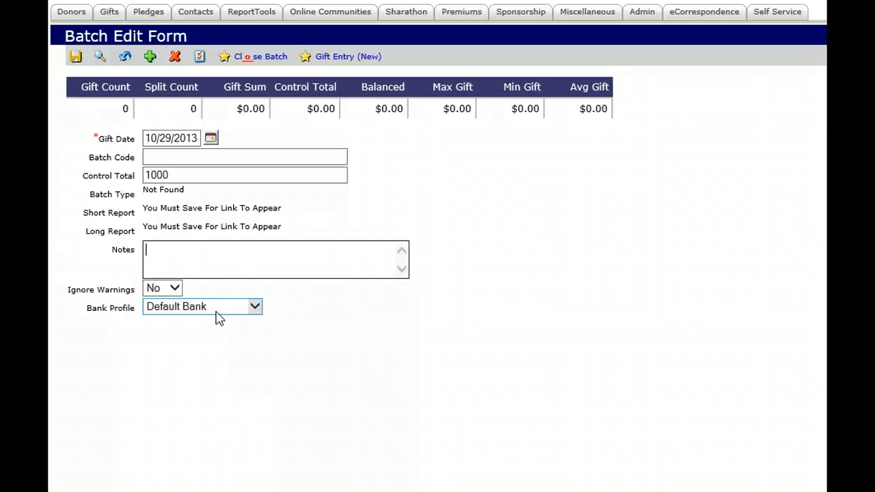
- Start a new gift entry for the batch
click(280, 325)
click(371, 353)
click(326, 60)
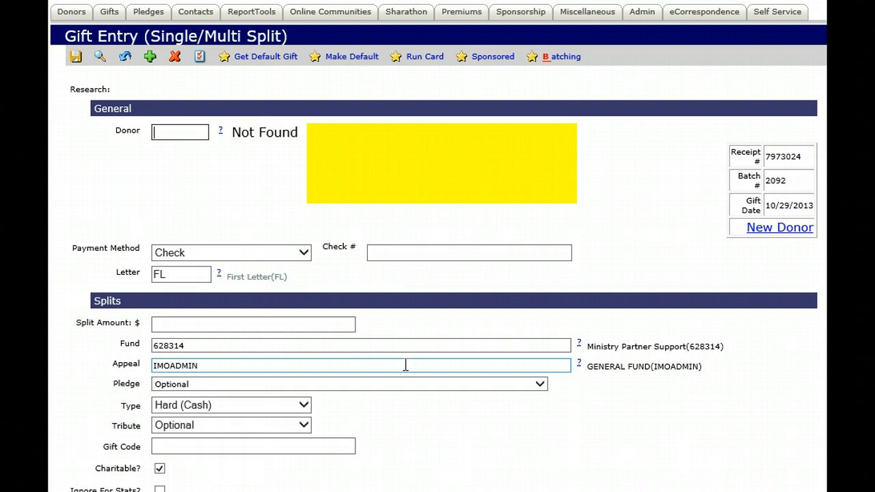
- Look up the donor by last name and select the Synergy Development Systems record without a name code for the gift
click(192, 132)
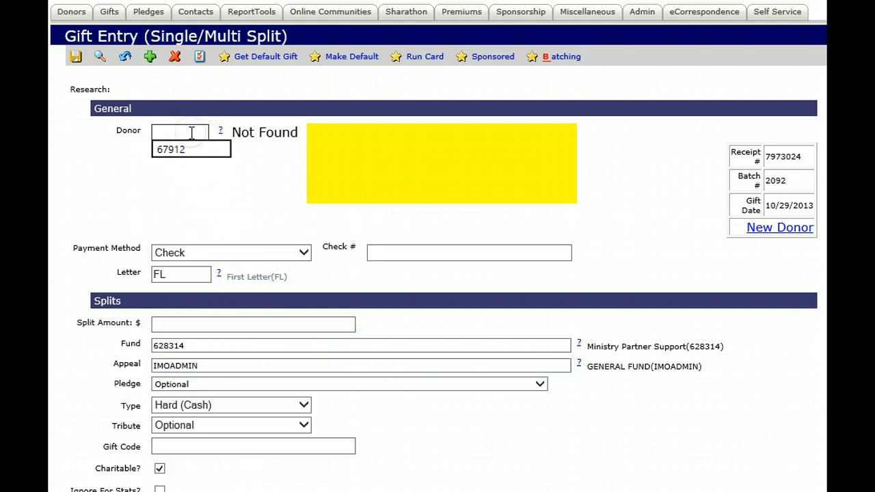
click(212, 222)
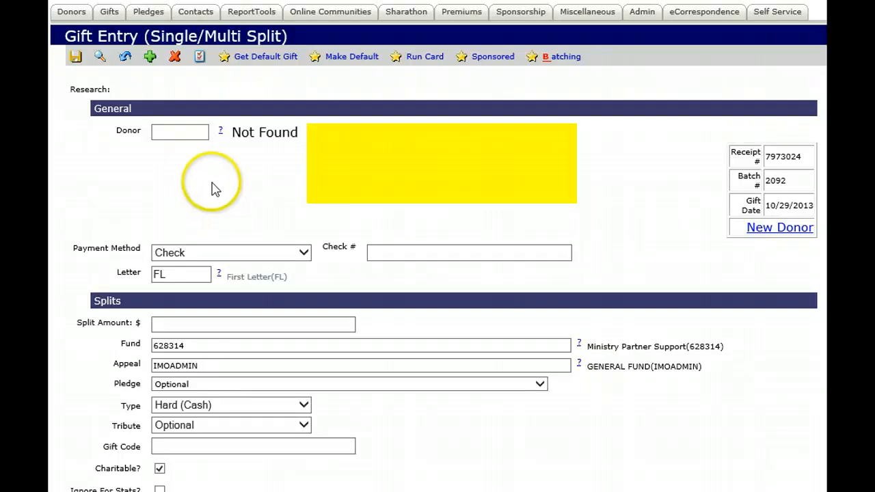
click(220, 132)
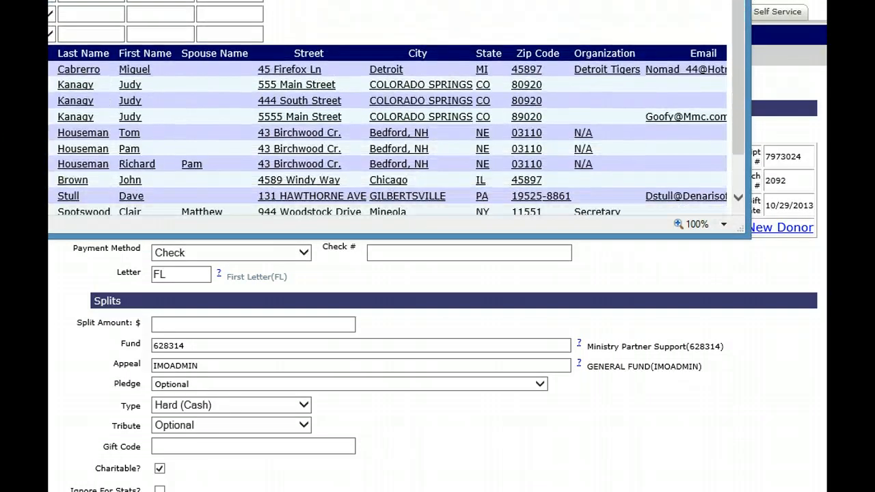
drag(516, 0, 666, 48)
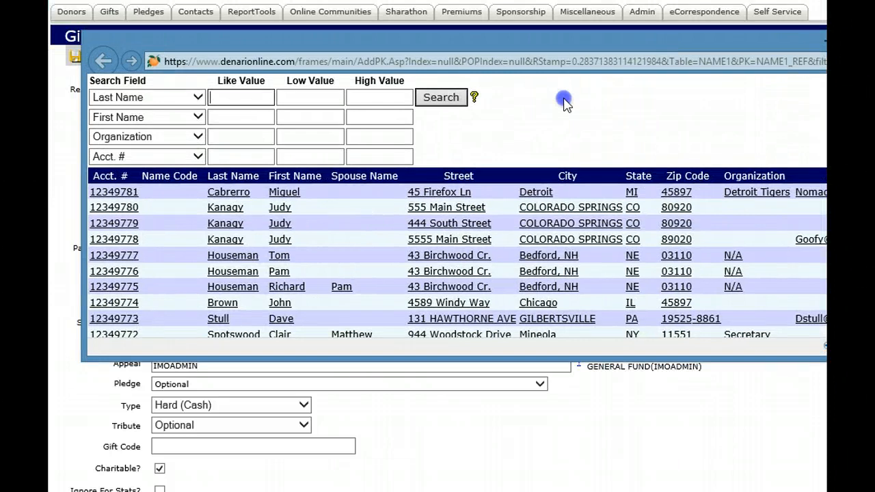
text(stull)
key(Return)
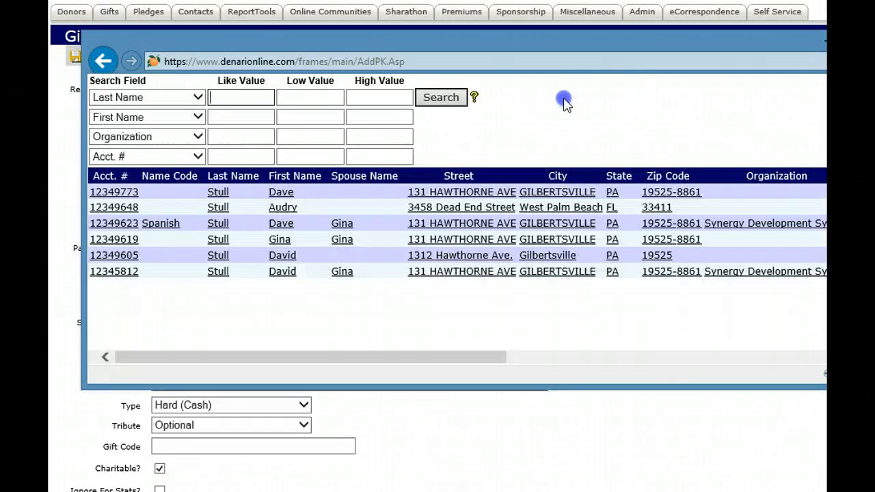
click(501, 271)
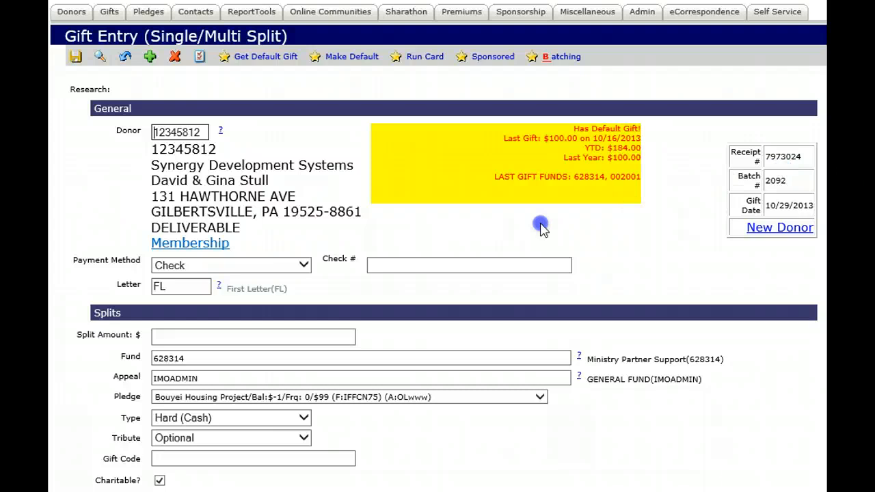
- Keep Check as the payment method and FL as the letter, leaving the check number empty
click(305, 267)
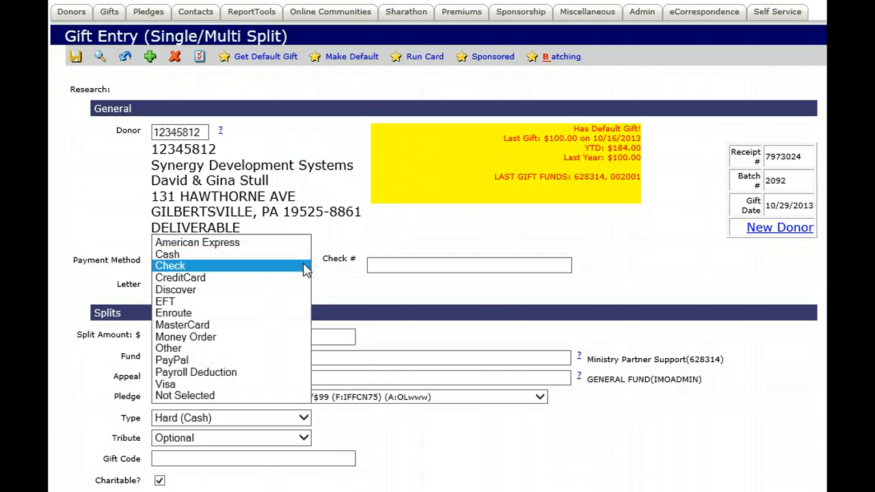
click(306, 266)
click(391, 265)
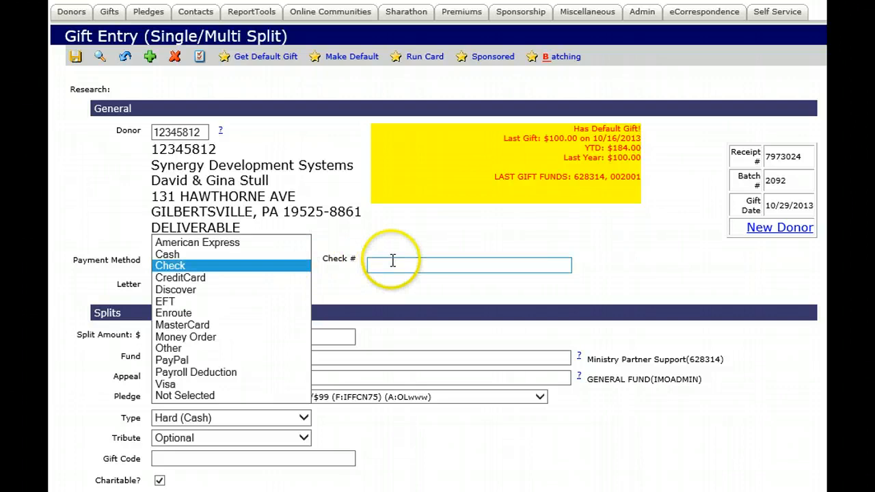
click(436, 267)
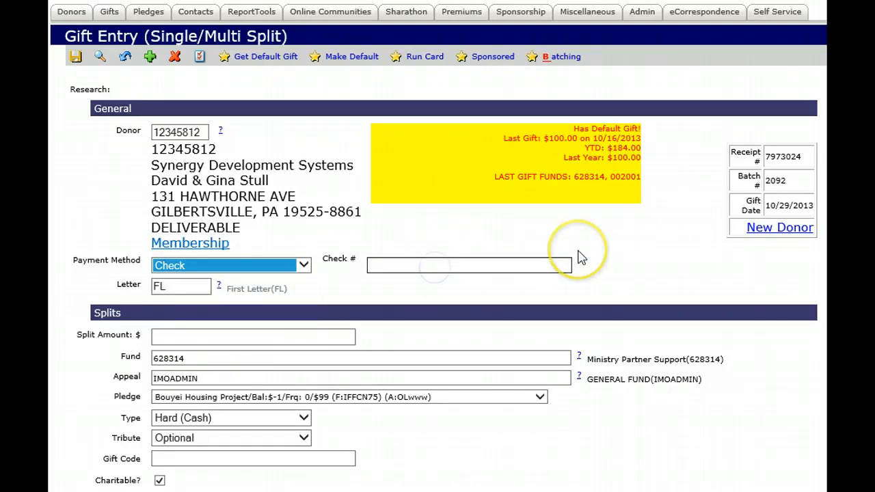
click(183, 288)
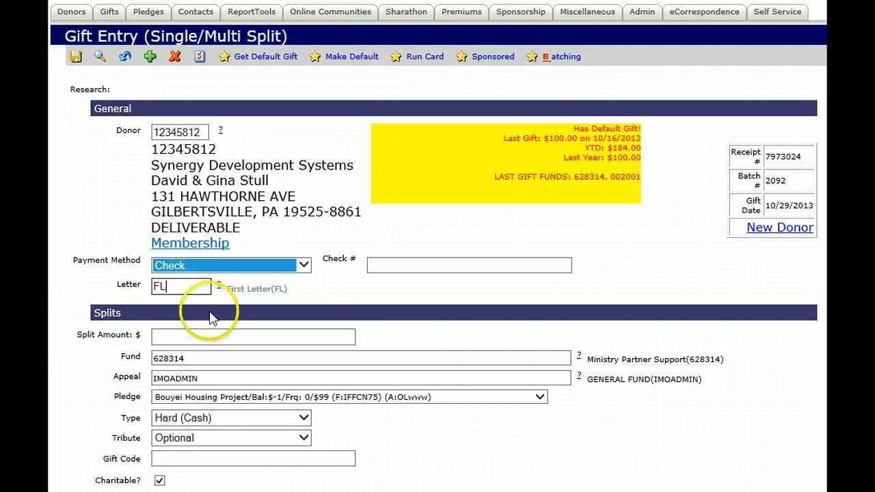
- Enter a split amount of 100 and set the split's pledge to Not A Pledge Gift
click(248, 340)
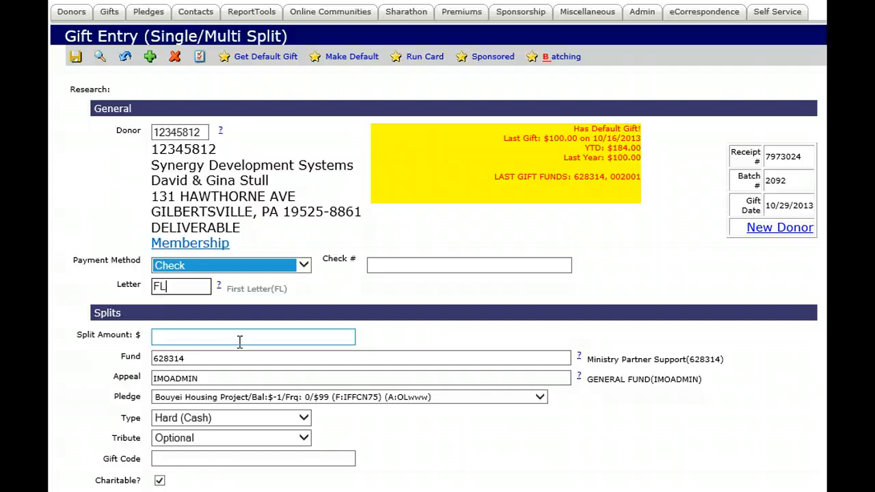
click(239, 339)
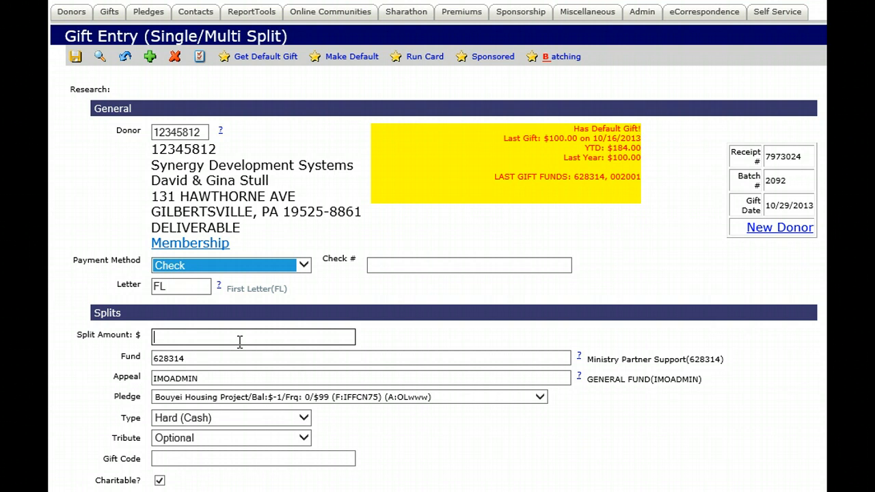
text(100)
click(224, 357)
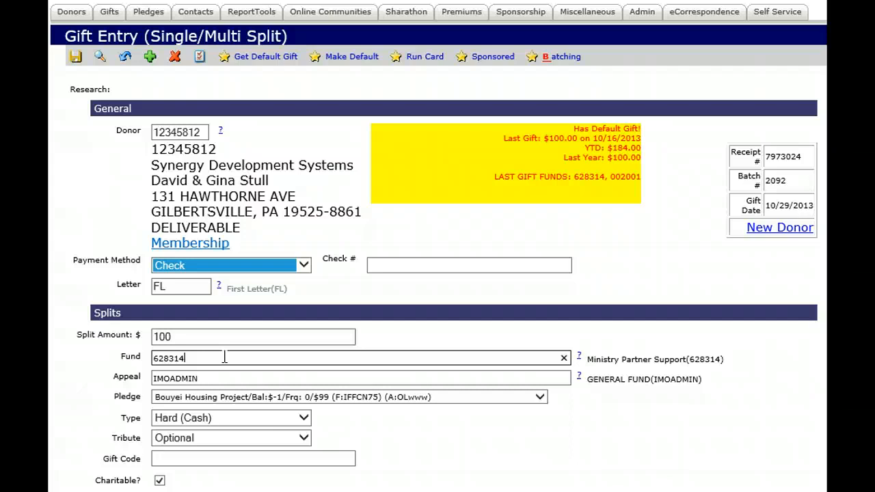
click(214, 397)
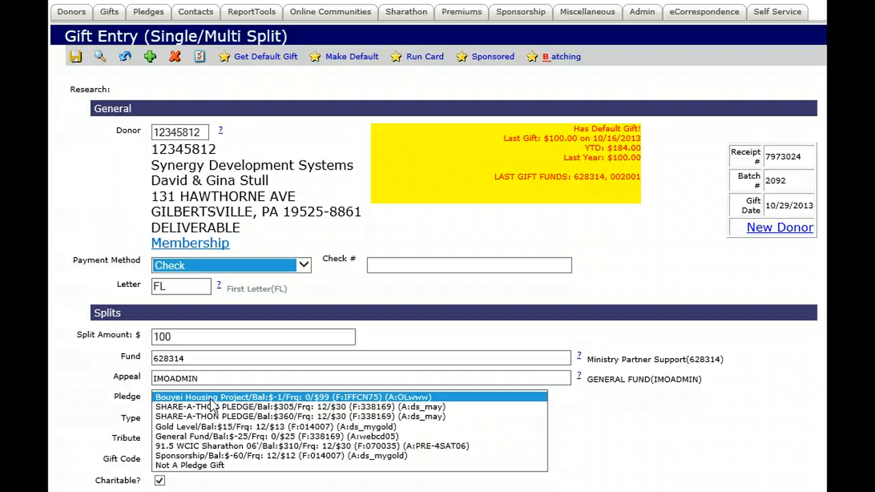
click(212, 465)
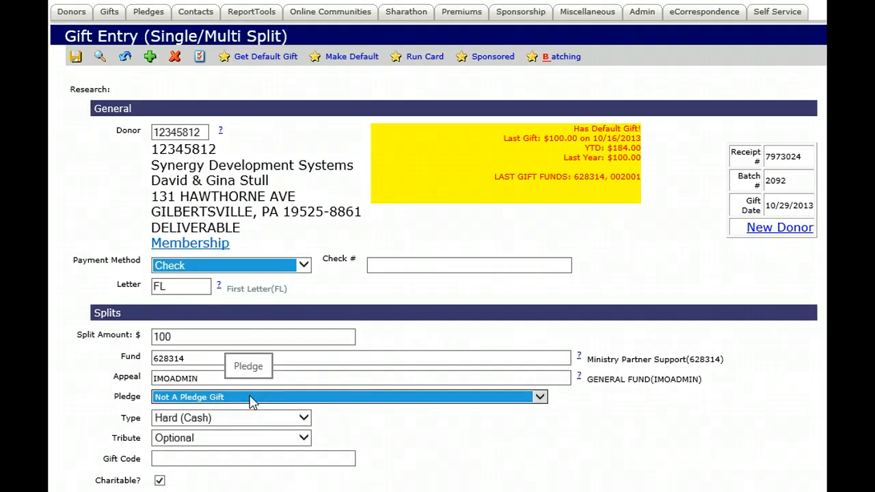
- Try the Soft and Soft Pledge gift types for the split
click(235, 424)
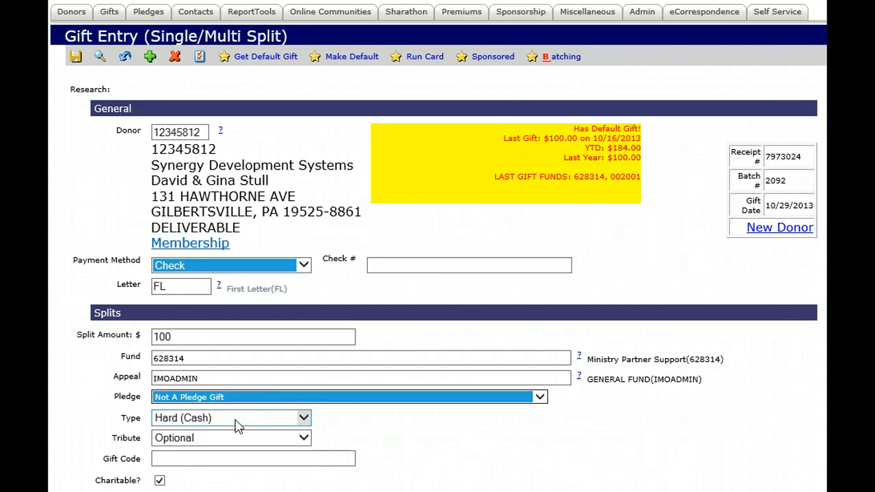
click(238, 425)
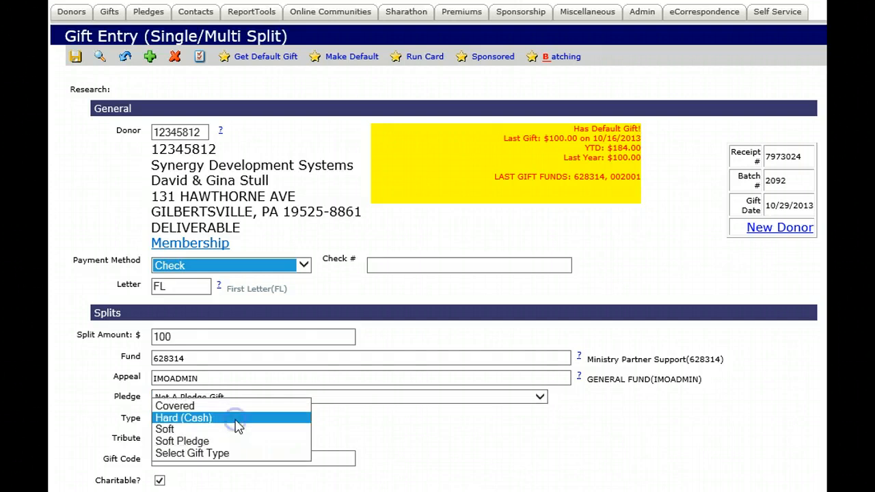
click(236, 430)
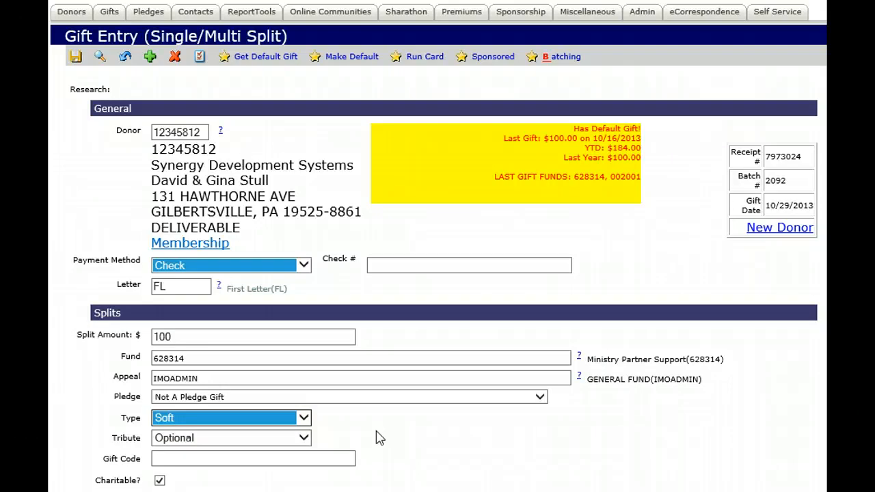
click(301, 418)
click(290, 431)
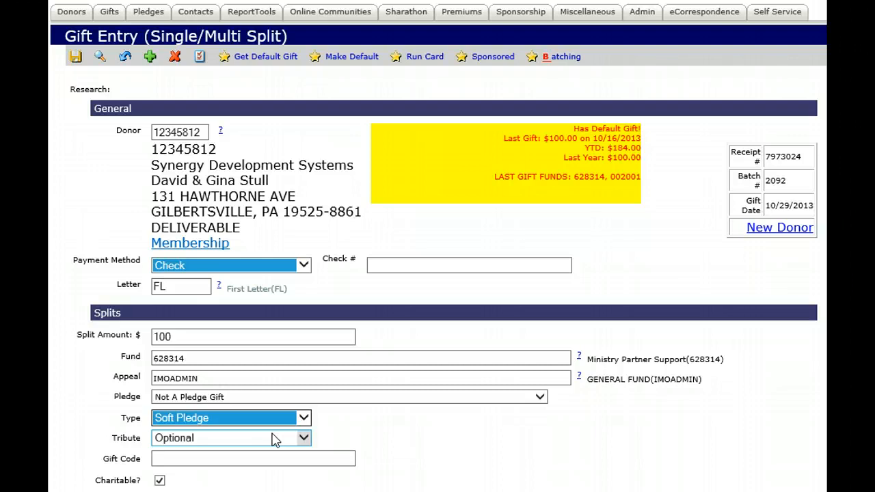
- Set the split's gift type to Covered
click(272, 419)
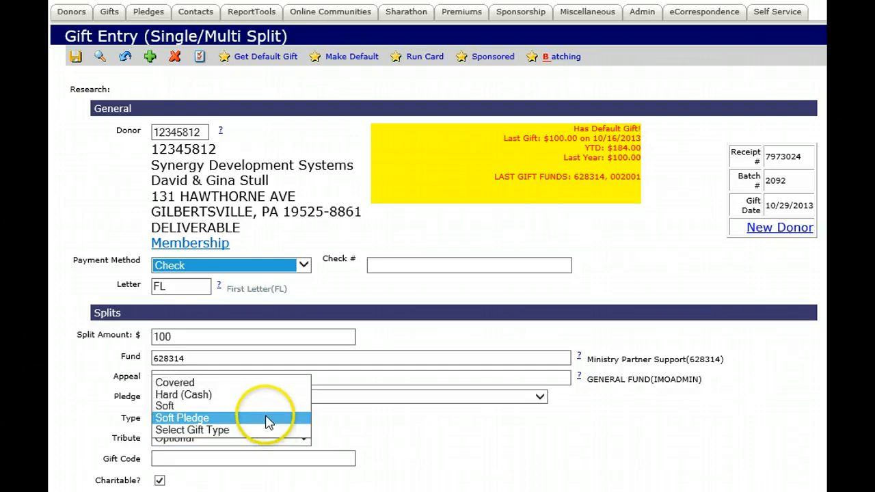
click(267, 387)
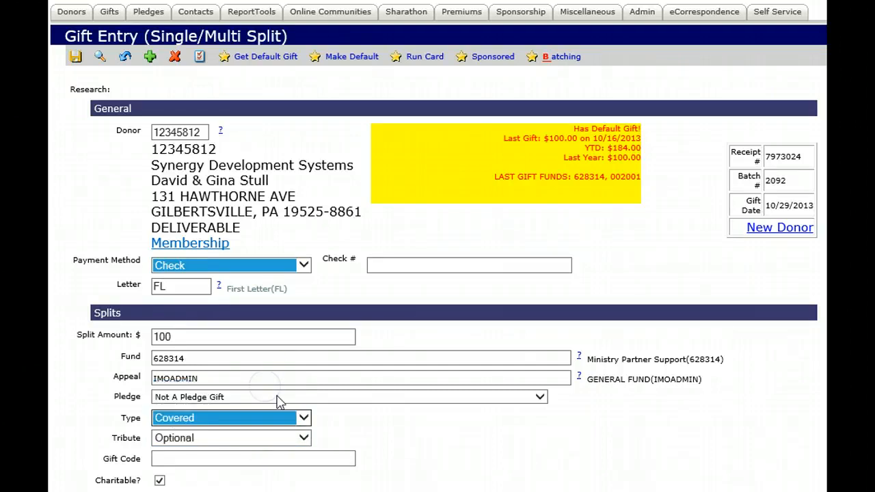
click(335, 437)
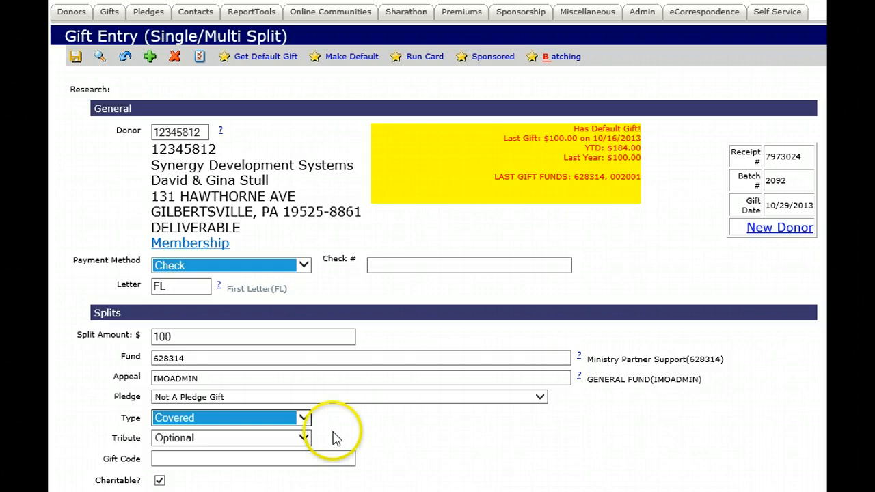
- Examine the tribute choices, gift code, charitable and anonymous options, and the note fields of the gift entry
click(251, 443)
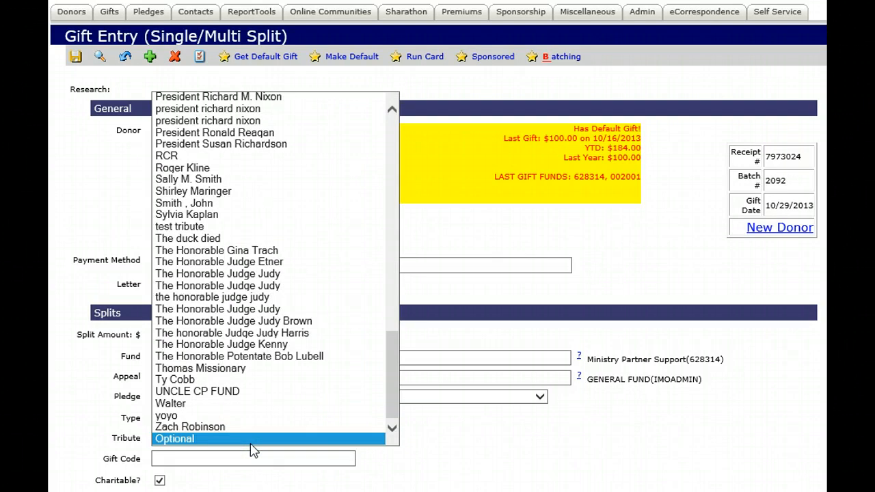
click(443, 462)
click(255, 459)
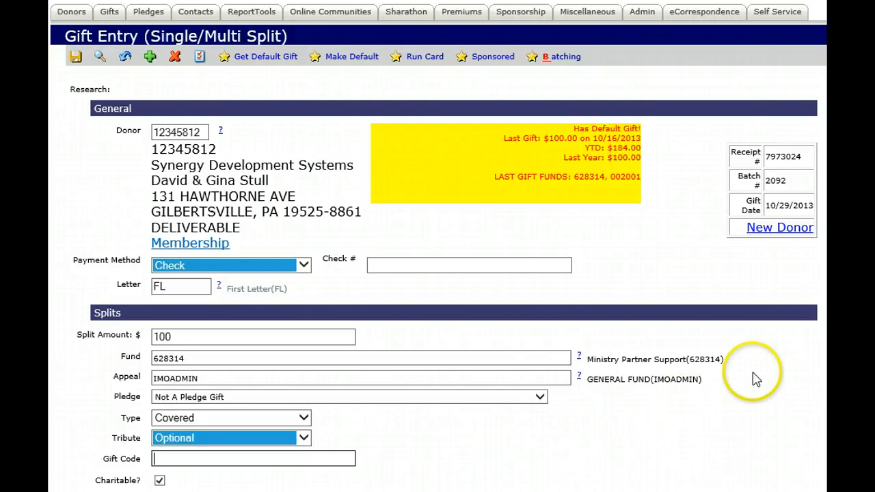
scroll(831, 328, down, 3)
scroll(821, 315, down, 3)
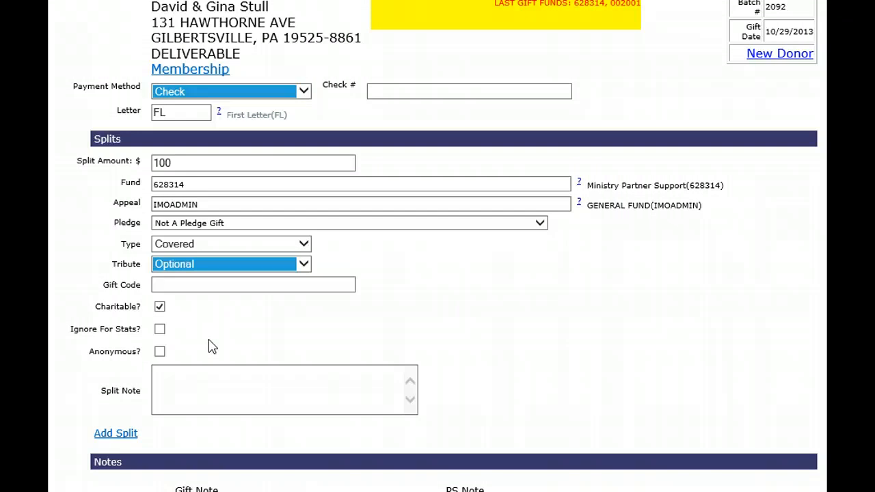
click(201, 375)
click(528, 387)
scroll(528, 387, down, 5)
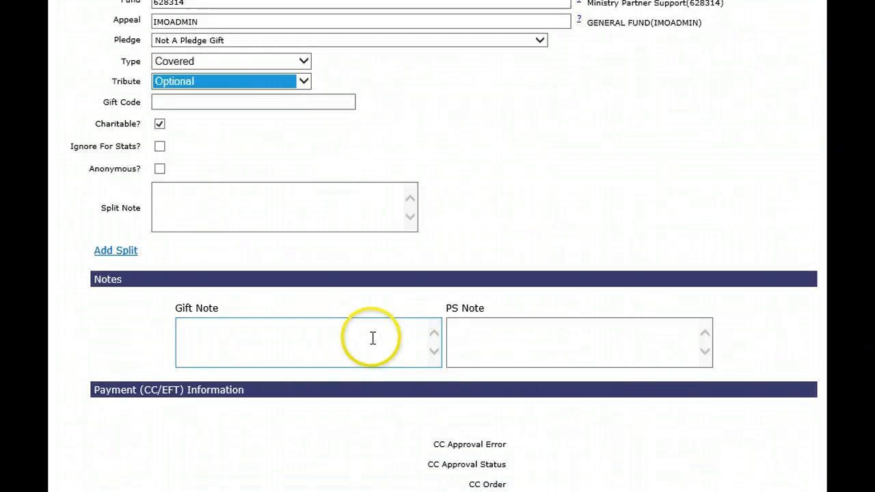
click(371, 337)
click(520, 342)
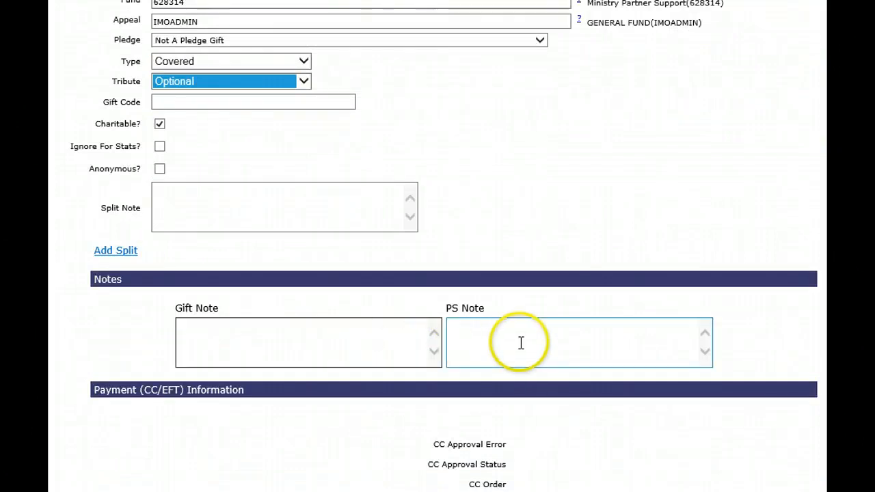